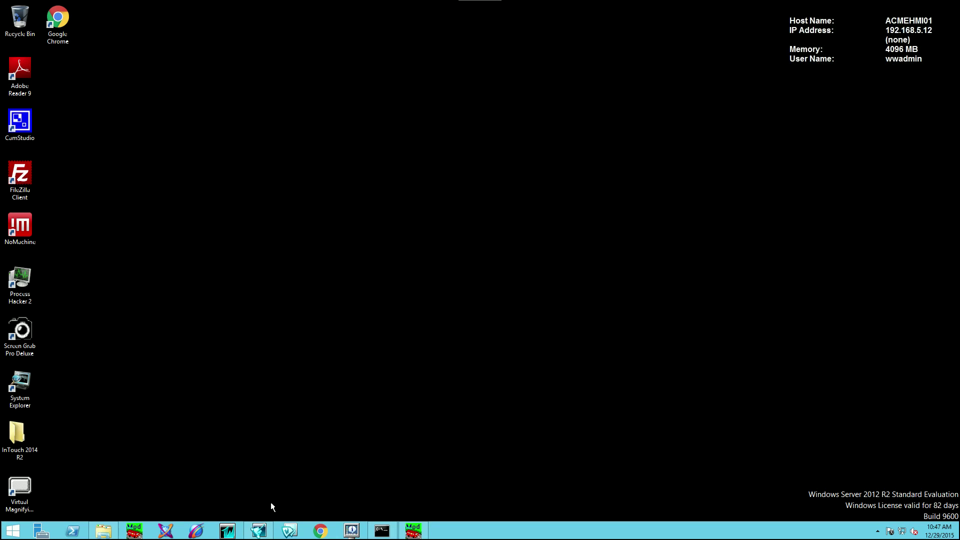
# Minimize WindowMaker and browse the C: drive to find the InTouch Applications folder
pyautogui.click(259, 530)
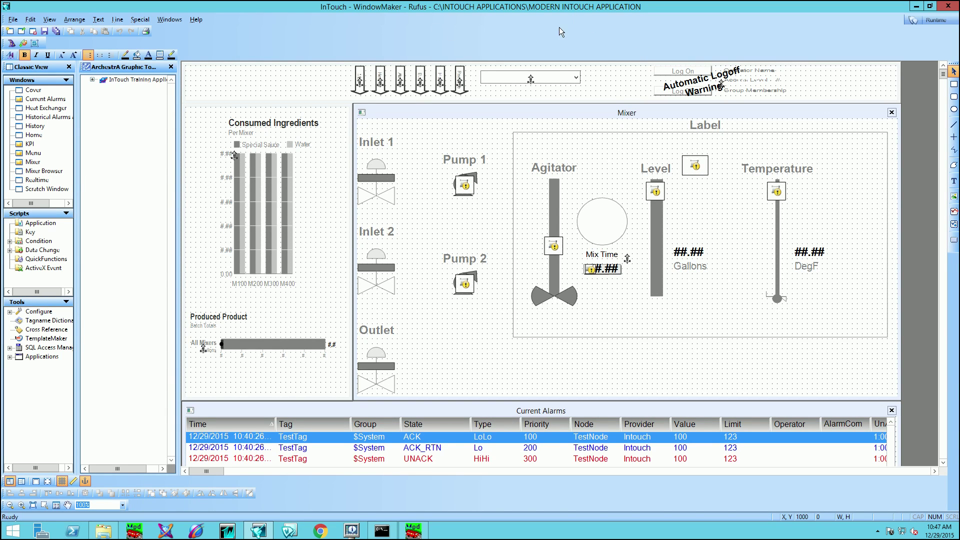
pyautogui.click(916, 6)
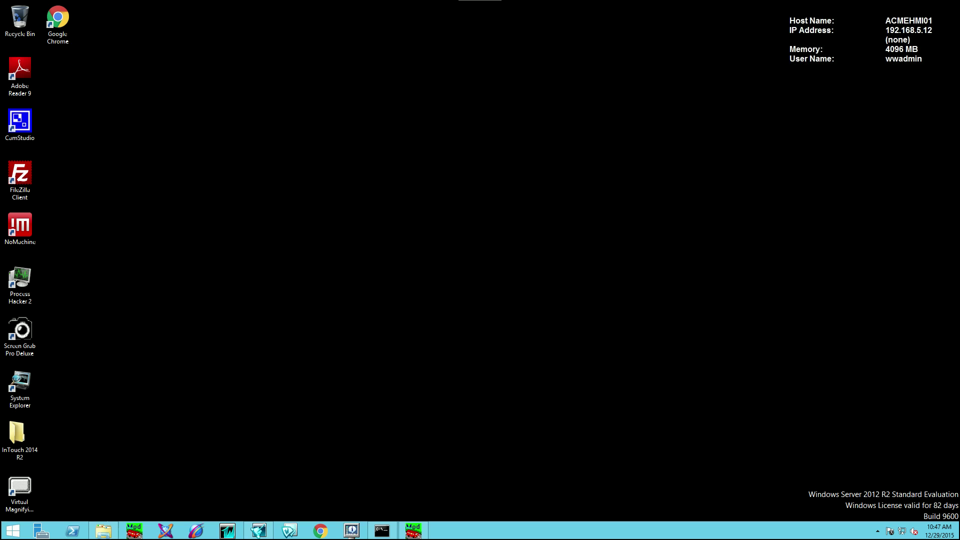
pyautogui.click(103, 531)
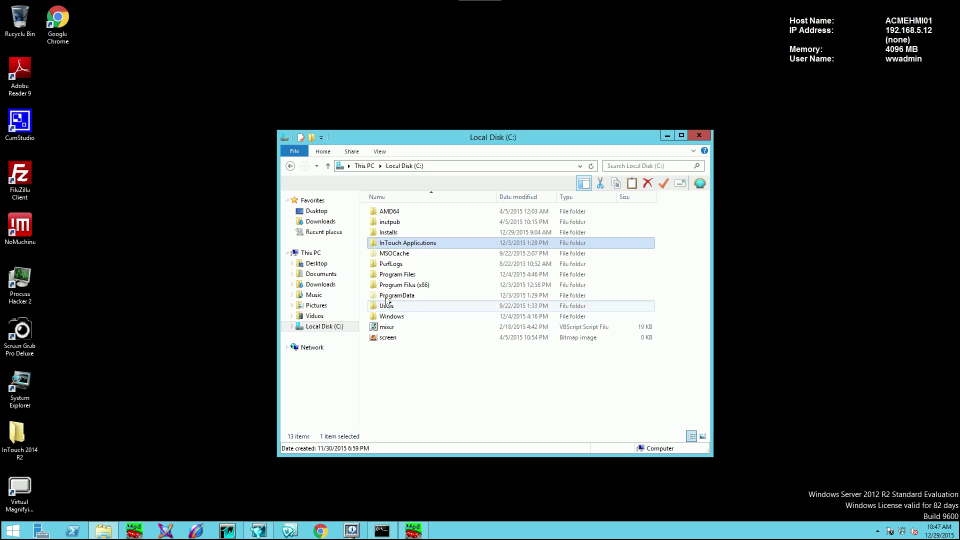
pyautogui.doubleClick(385, 243)
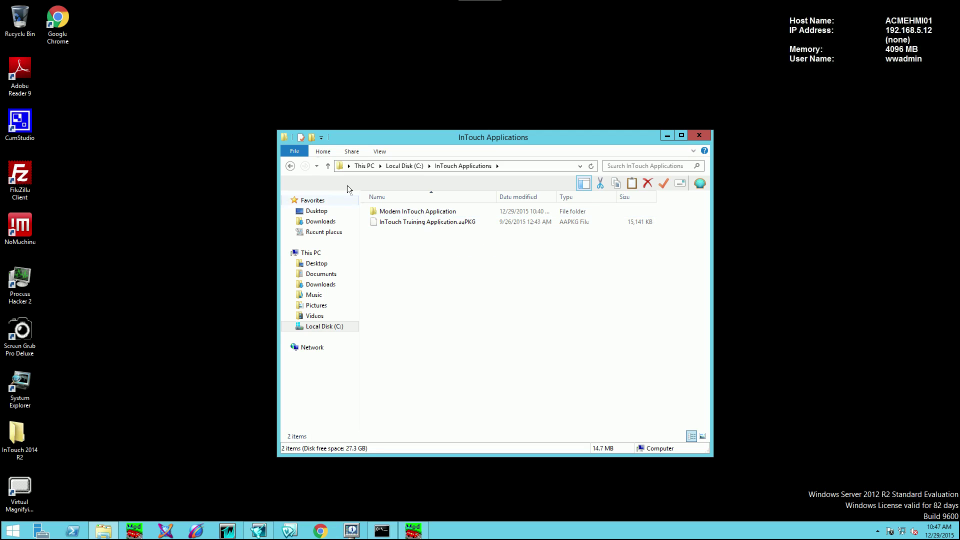
pyautogui.click(290, 166)
# Share the InTouch Applications folder with Everyone at Read/Write permission
pyautogui.rightClick(401, 243)
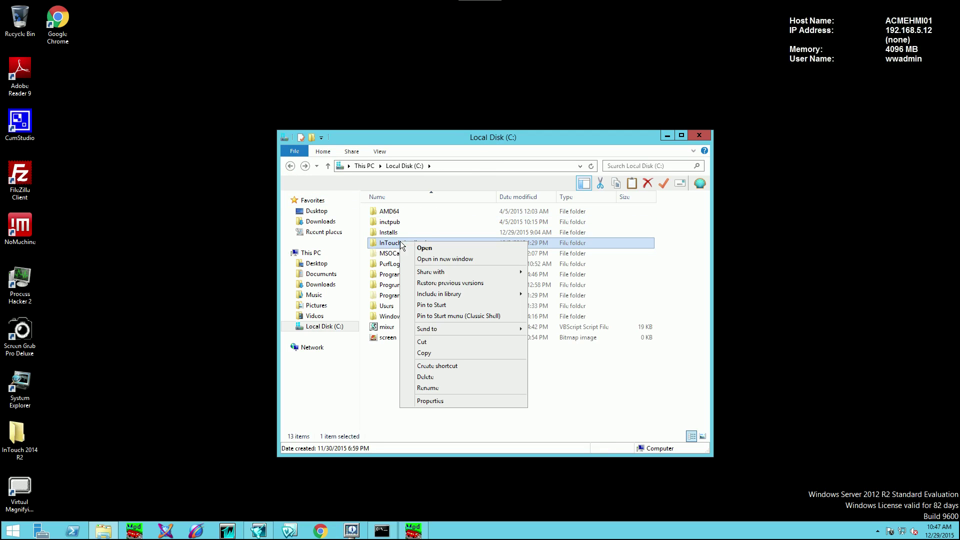
pyautogui.moveTo(456, 275)
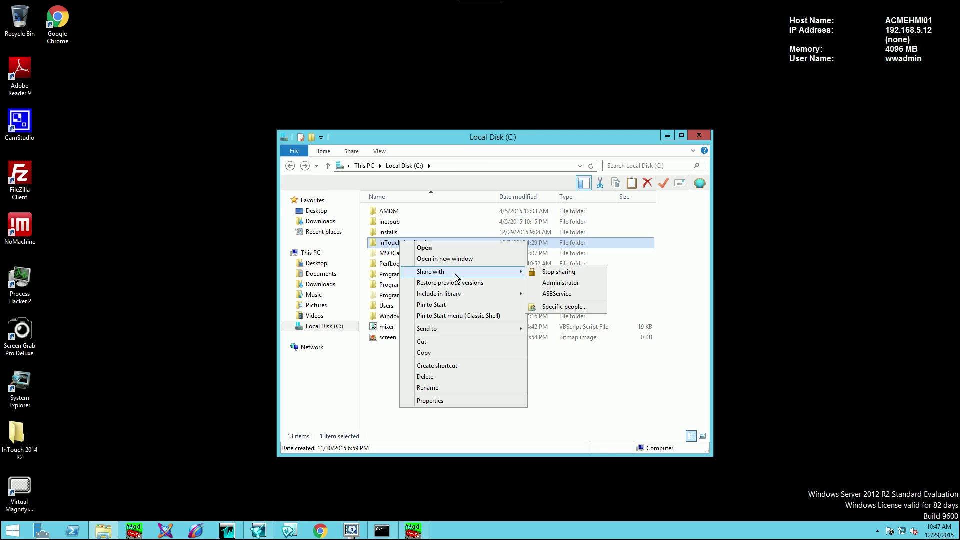
pyautogui.click(556, 308)
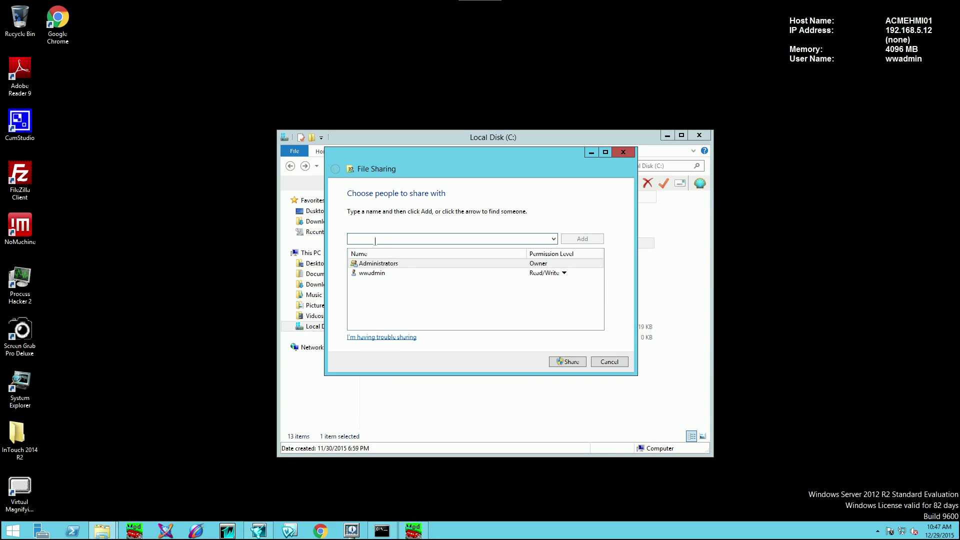
pyautogui.write('ev')
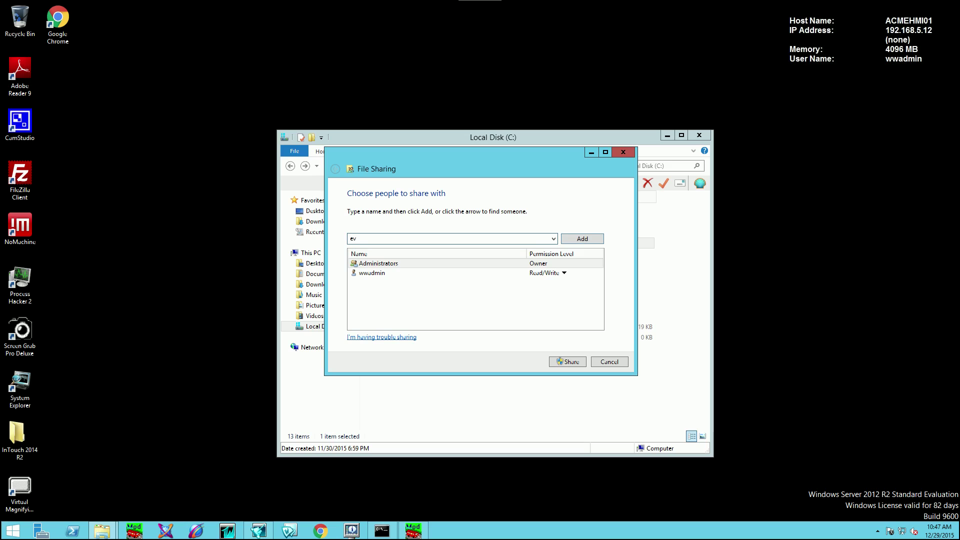
pyautogui.write('eryone')
pyautogui.click(573, 238)
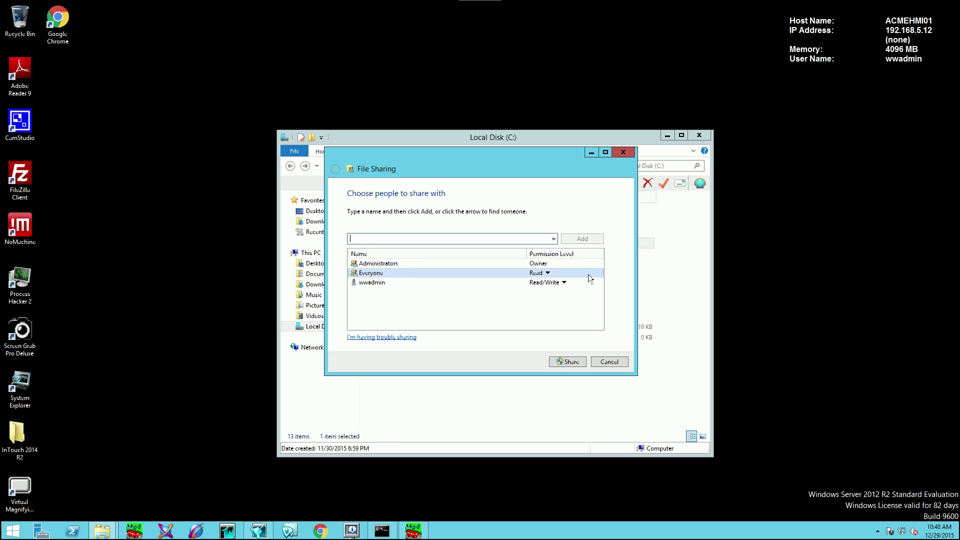
pyautogui.click(547, 272)
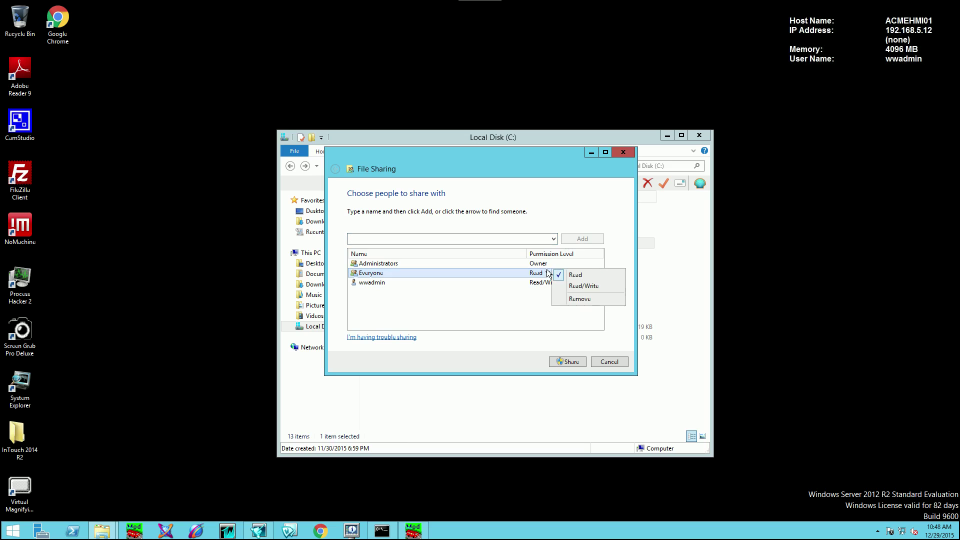
pyautogui.click(579, 287)
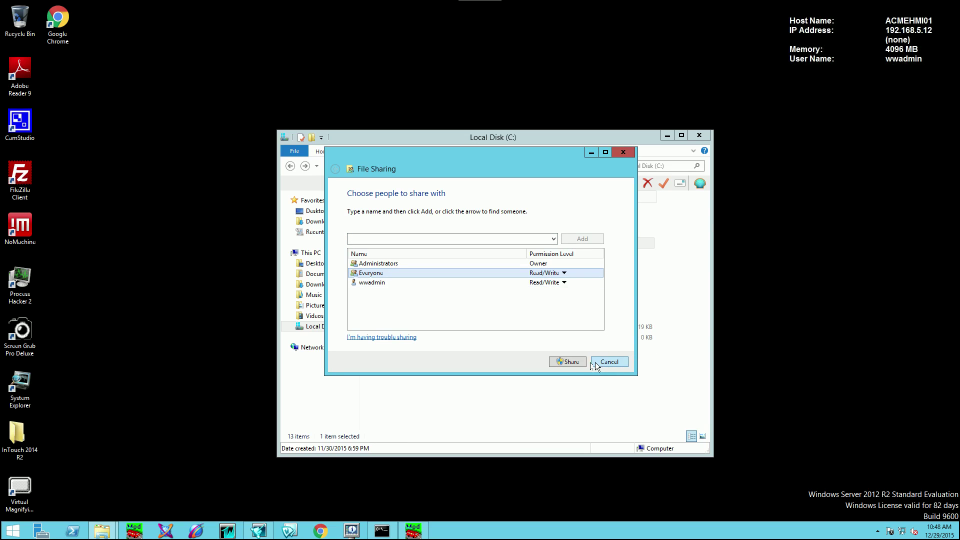
pyautogui.click(572, 360)
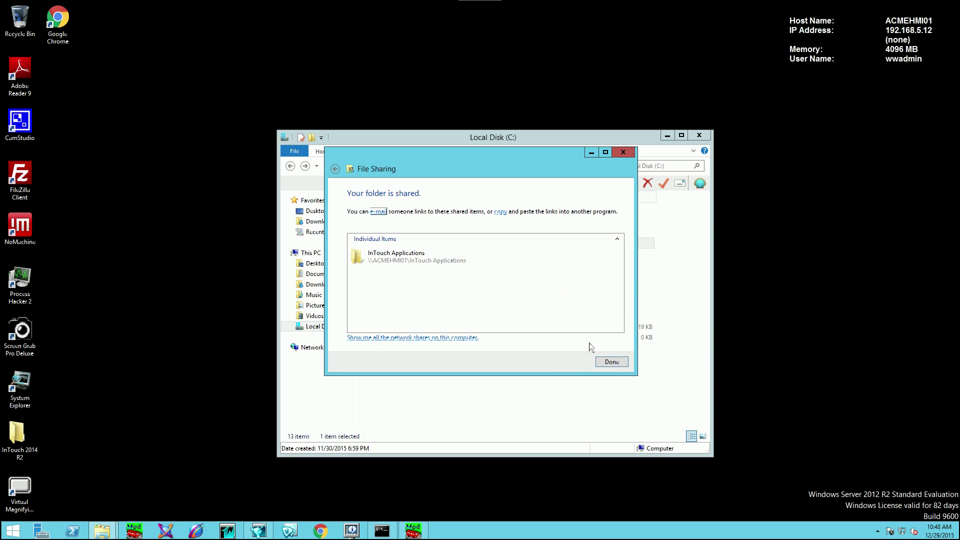
pyautogui.click(610, 361)
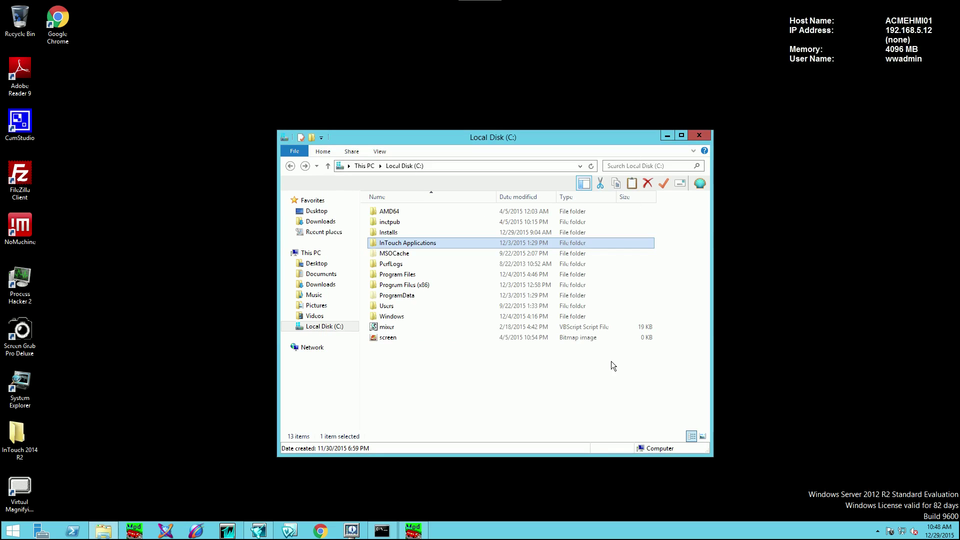
# On ACMEHMI02, map \\acmehmi01\InTouch Applications as Z: with Reconnect at logon
pyautogui.click(665, 136)
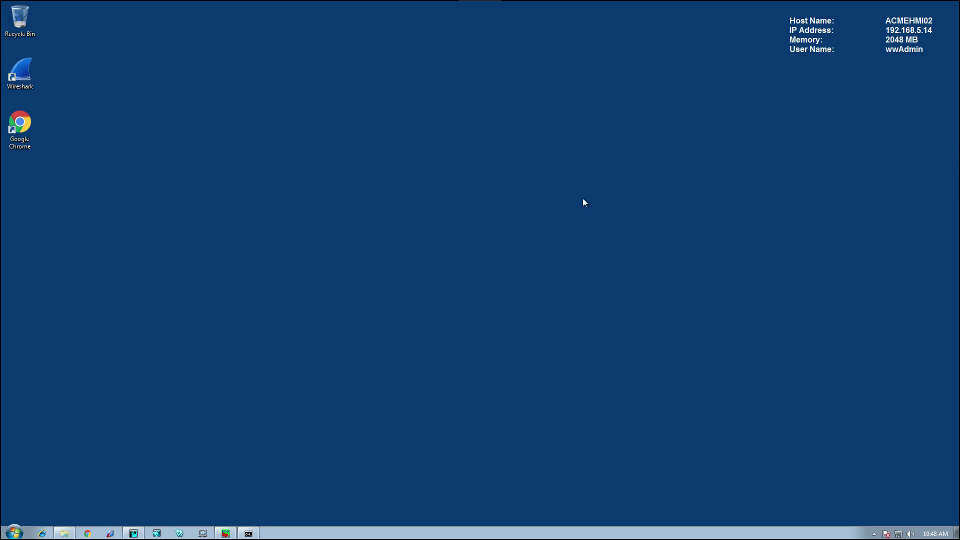
pyautogui.click(64, 533)
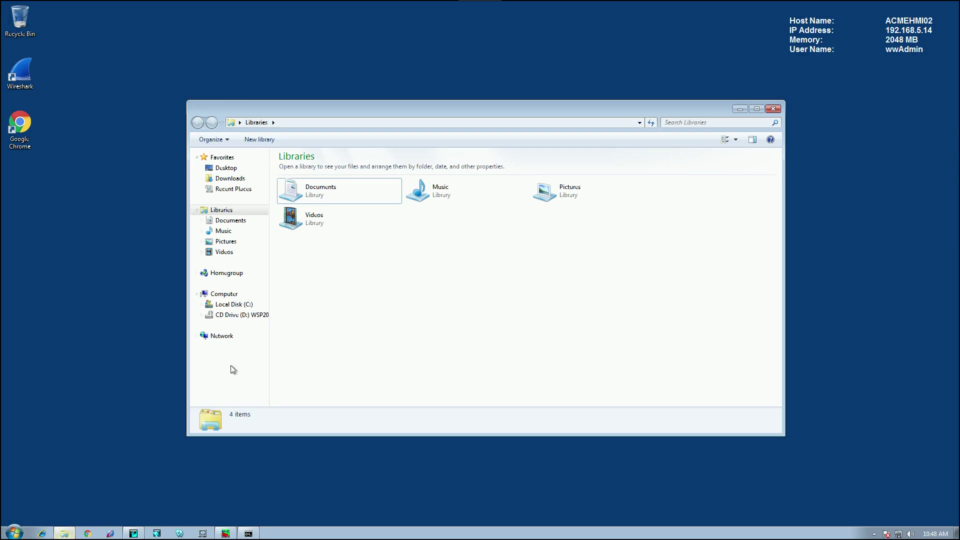
pyautogui.rightClick(225, 338)
pyautogui.click(262, 373)
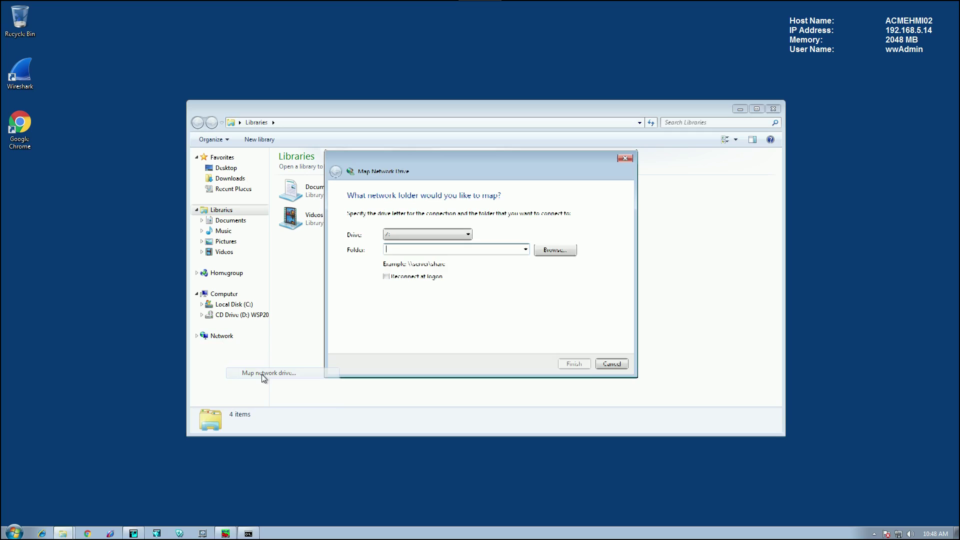
pyautogui.click(388, 277)
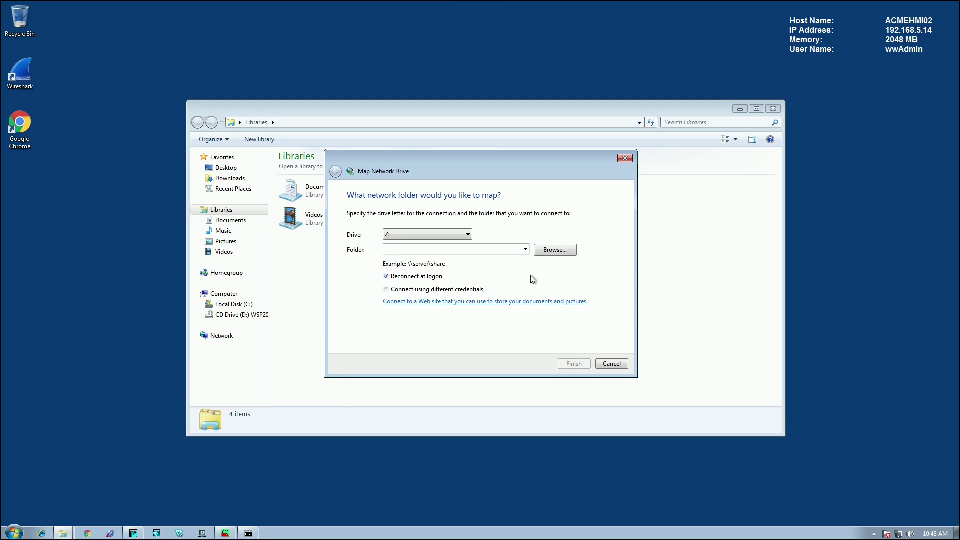
pyautogui.click(525, 250)
pyautogui.click(468, 260)
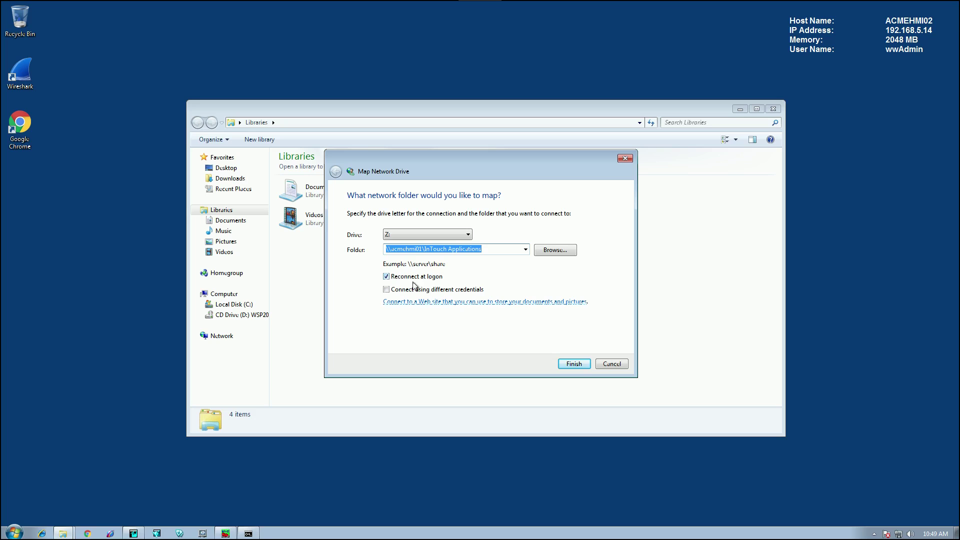
pyautogui.click(575, 364)
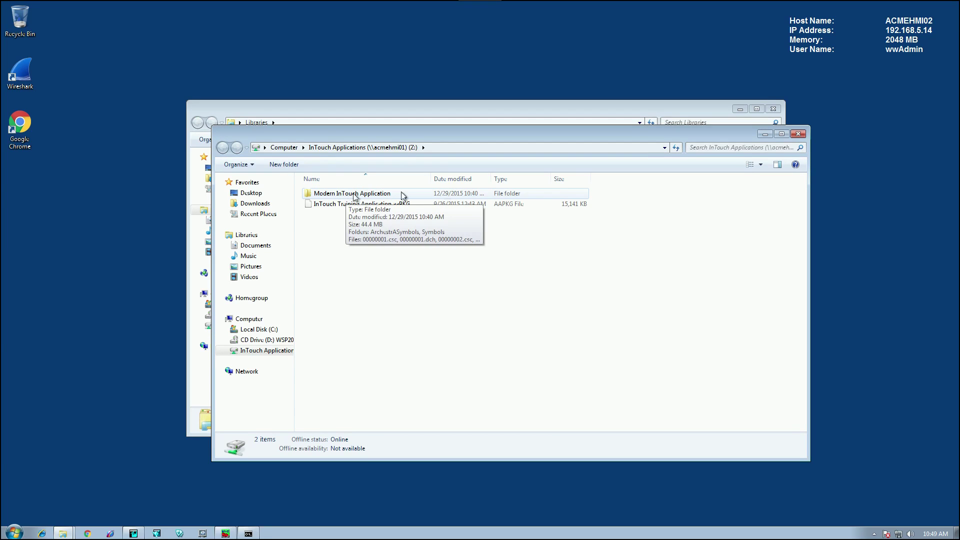
pyautogui.click(765, 134)
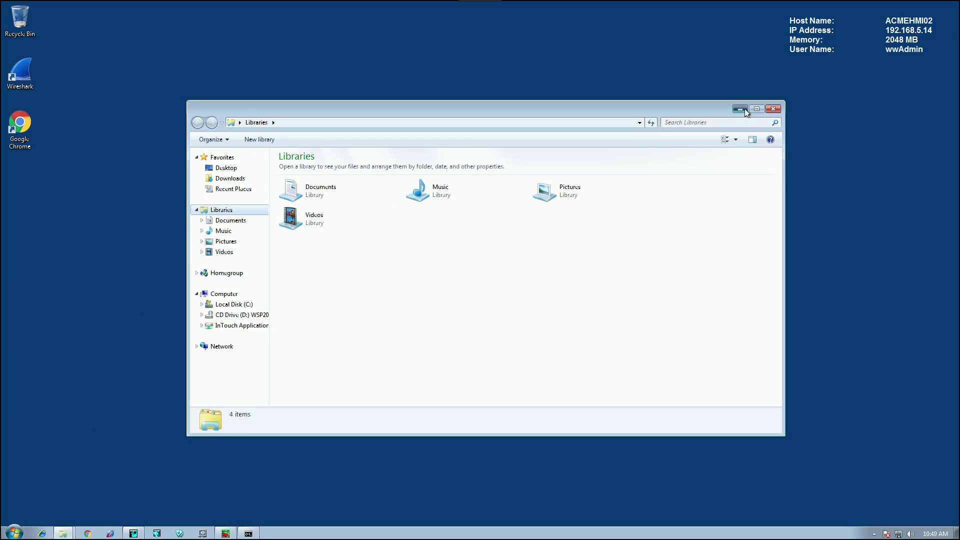
pyautogui.click(740, 109)
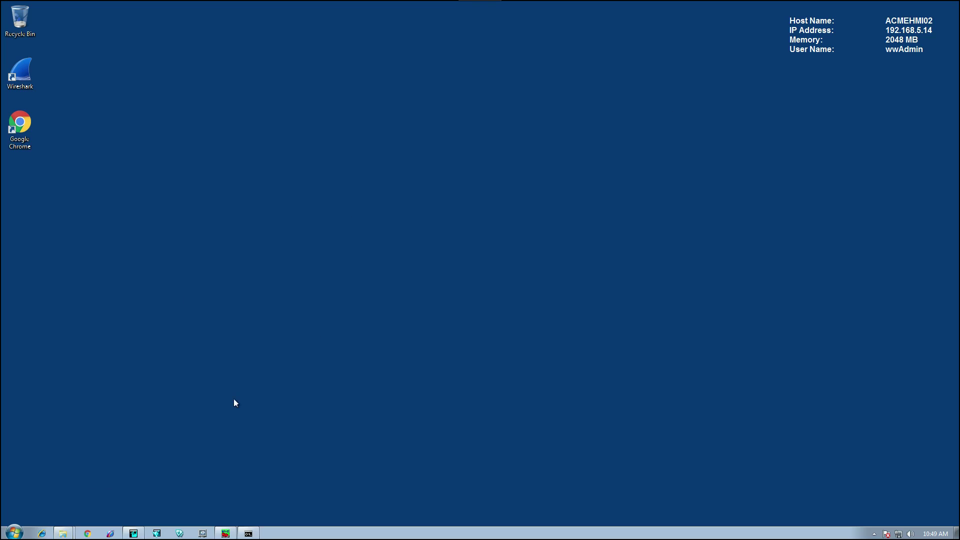
# Start Application Manager and enable Network Application Development in the node properties
pyautogui.click(135, 533)
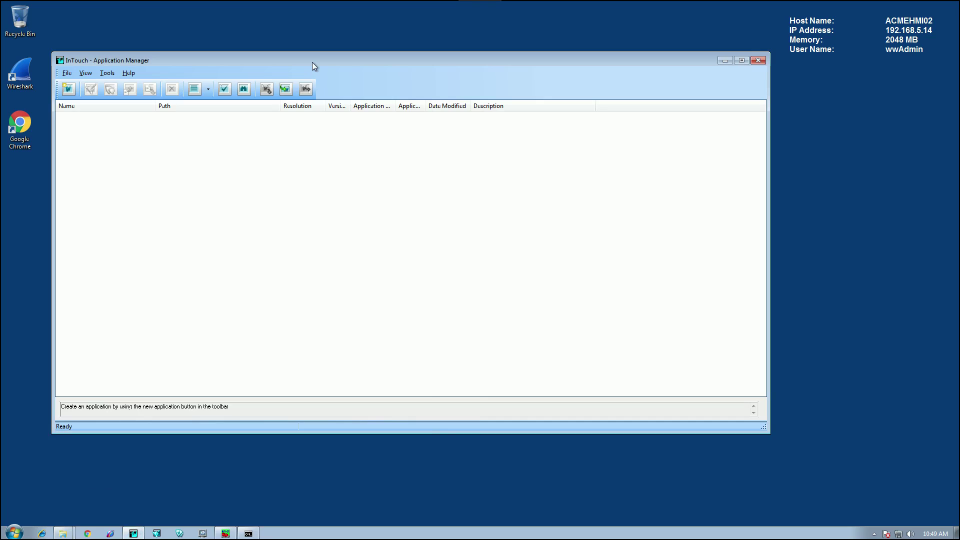
pyautogui.moveTo(313, 61); pyautogui.dragTo(354, 67)
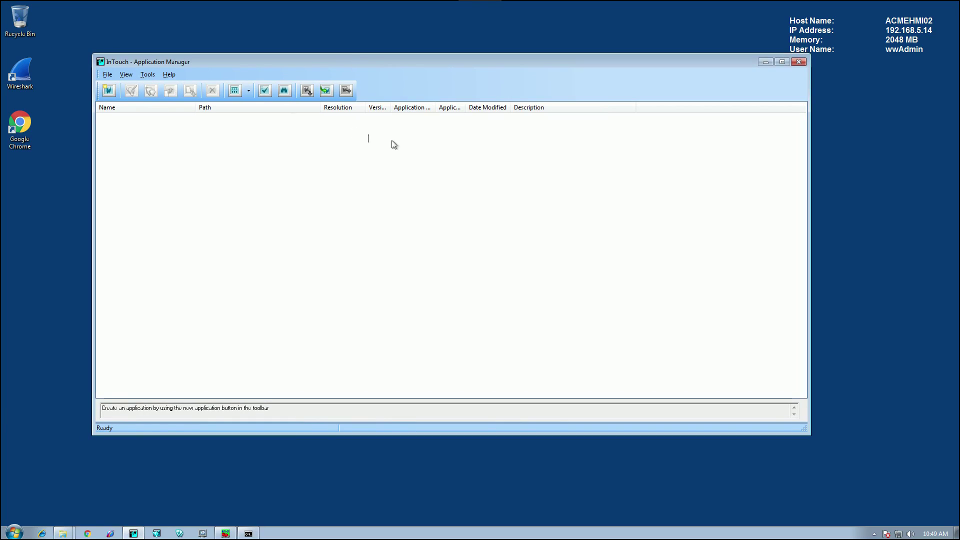
pyautogui.click(149, 76)
pyautogui.click(163, 98)
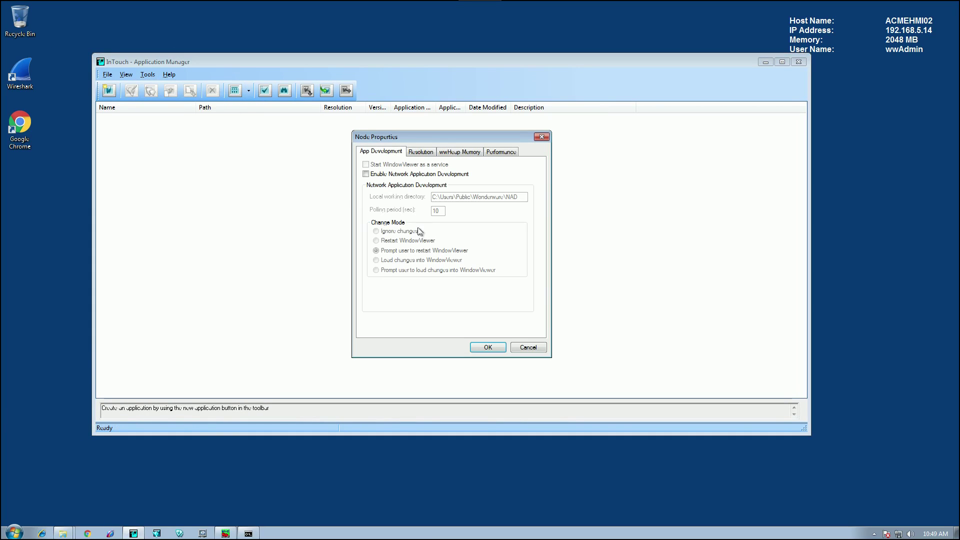
pyautogui.click(366, 174)
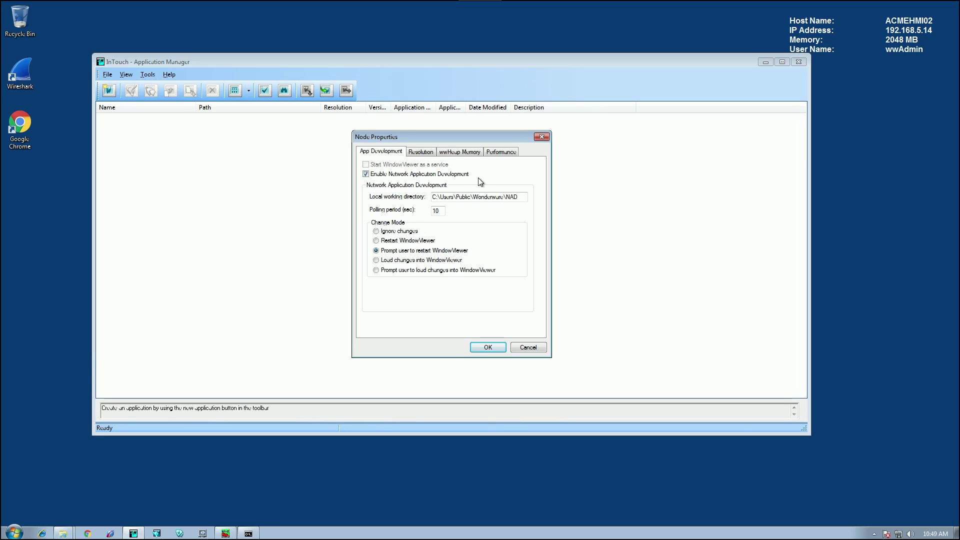
pyautogui.click(488, 348)
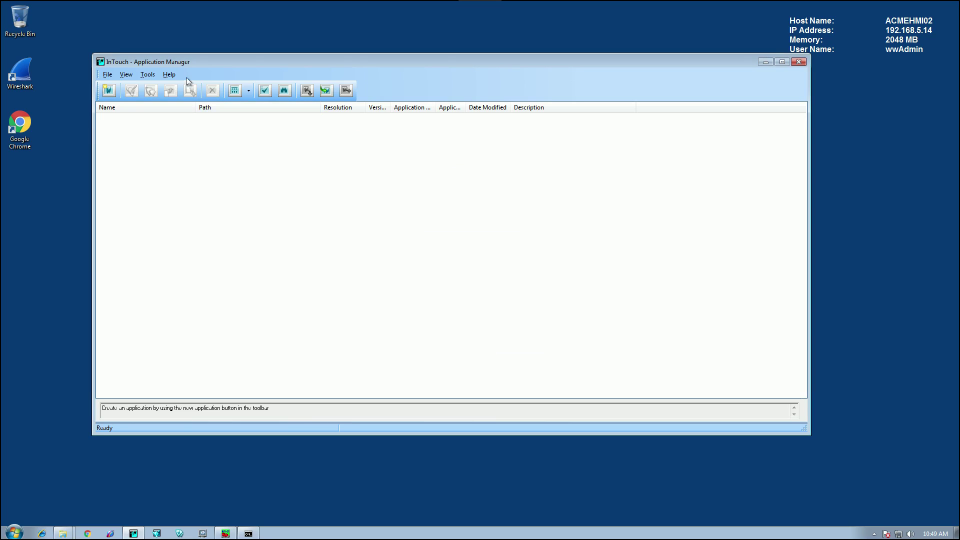
pyautogui.click(148, 74)
pyautogui.click(175, 97)
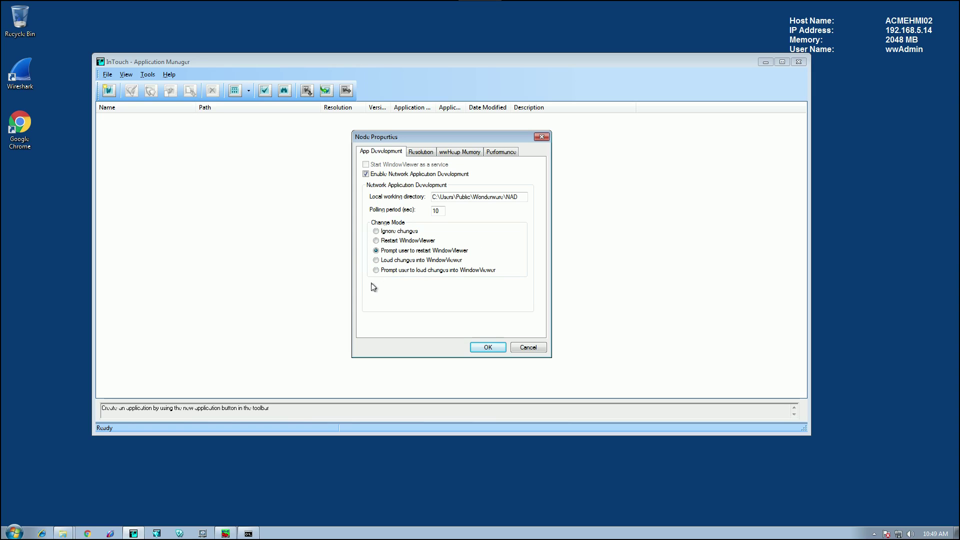
pyautogui.click(489, 348)
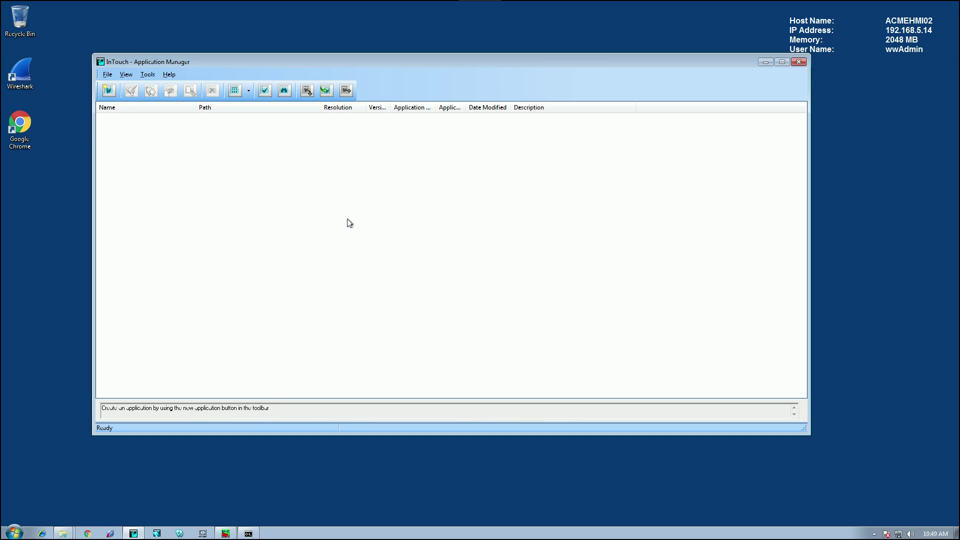
# Find applications in Z:\Modern InTouch Application, adding InTouch Training Application to the list
pyautogui.click(157, 74)
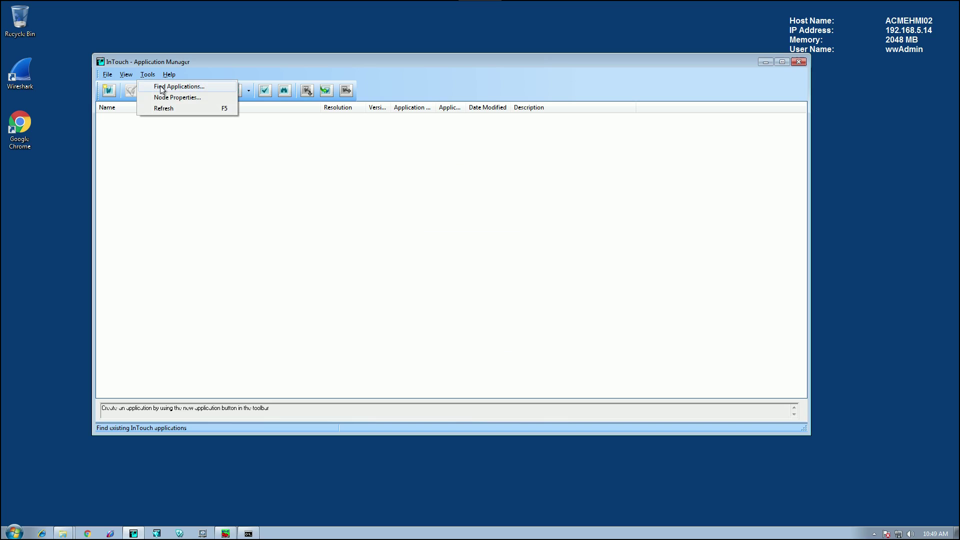
pyautogui.click(160, 88)
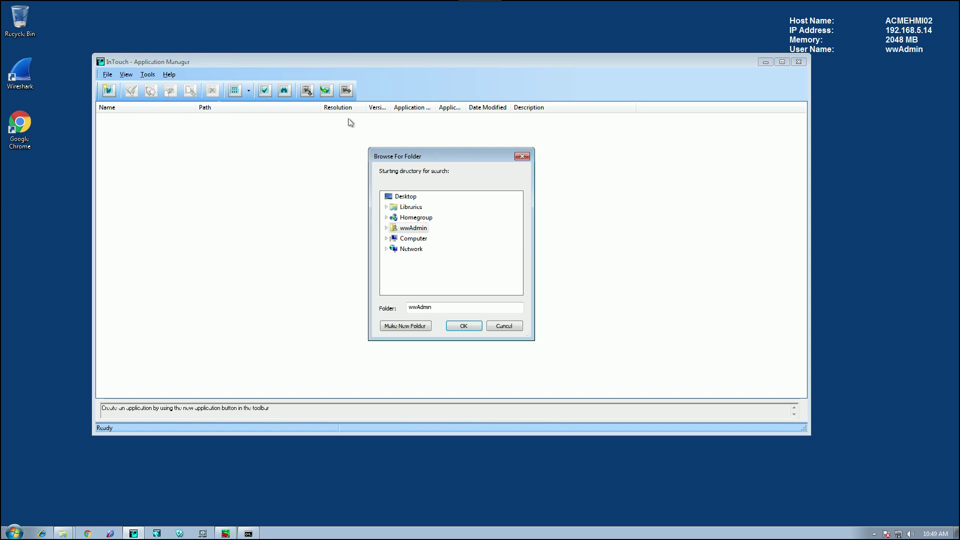
pyautogui.click(386, 238)
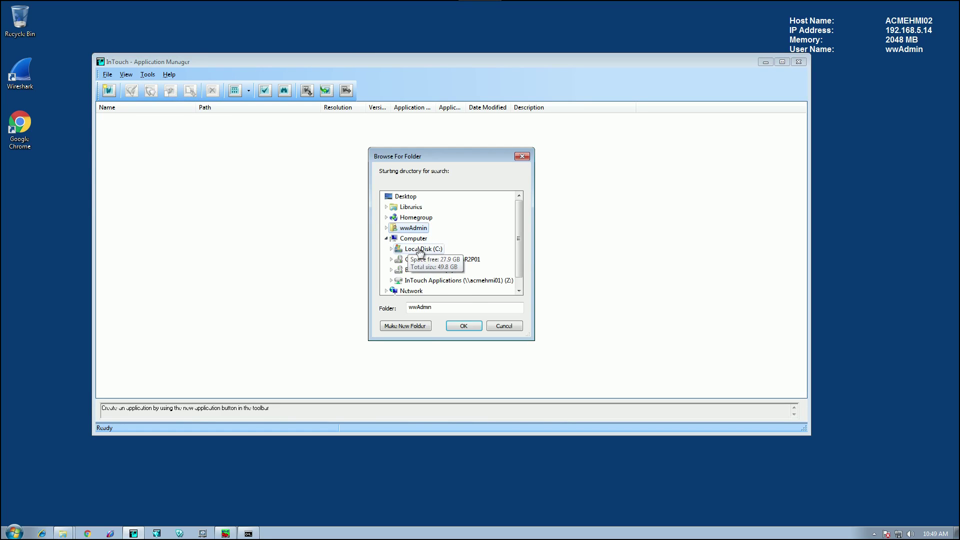
pyautogui.doubleClick(420, 281)
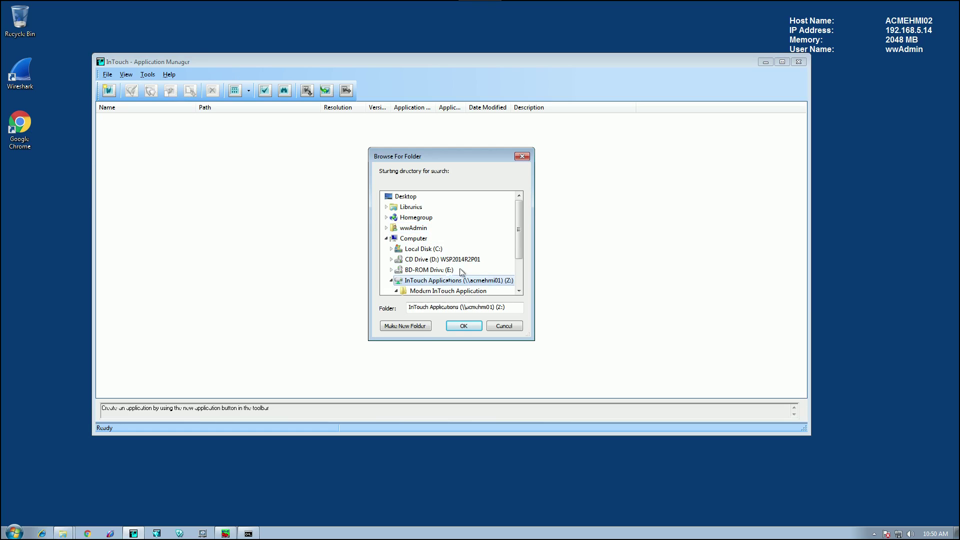
pyautogui.moveTo(521, 236); pyautogui.dragTo(524, 255)
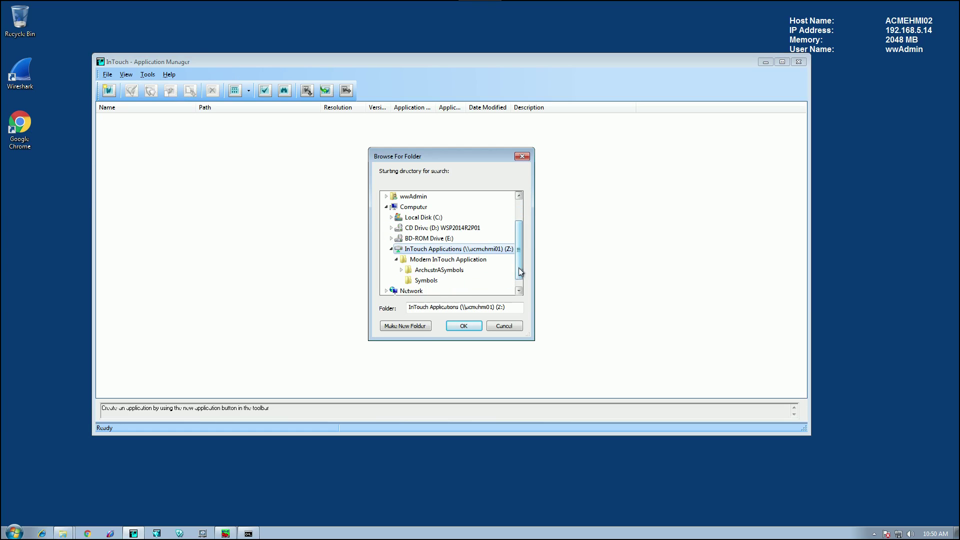
pyautogui.click(439, 260)
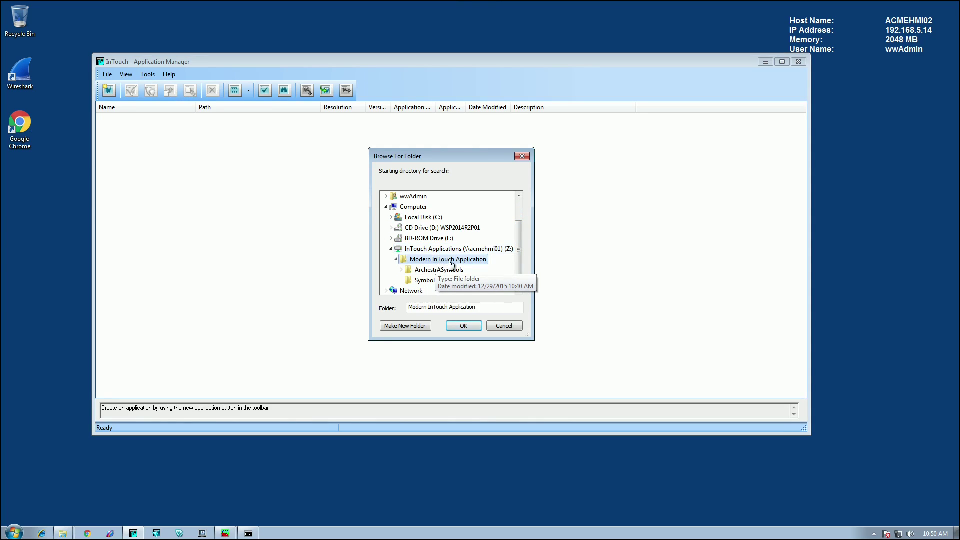
pyautogui.click(464, 325)
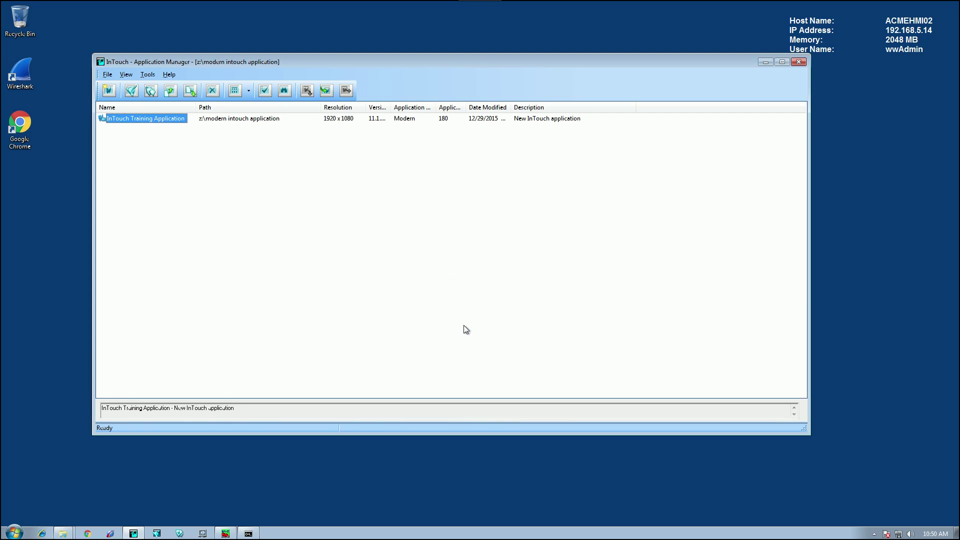
# Run InTouch Training Application in WindowViewer from its context menu
pyautogui.rightClick(131, 120)
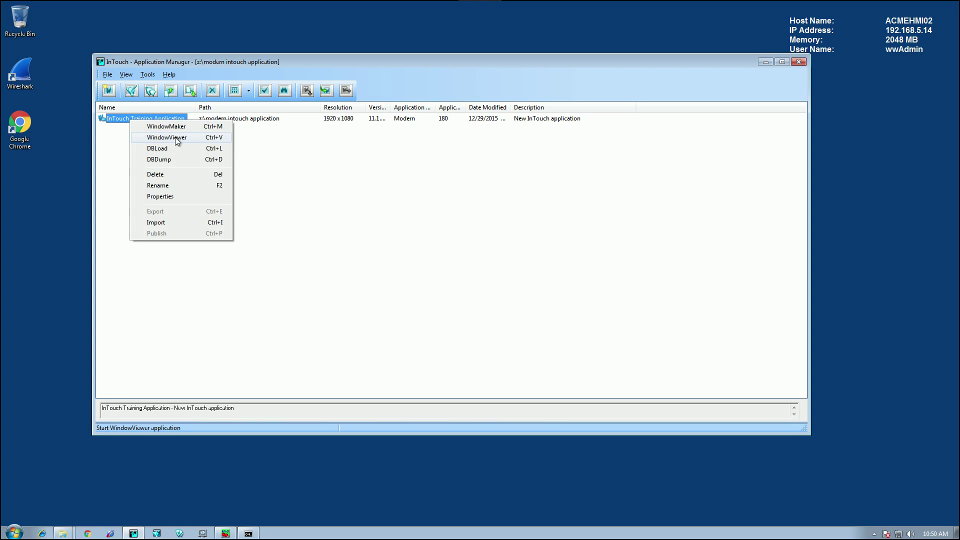
pyautogui.click(177, 140)
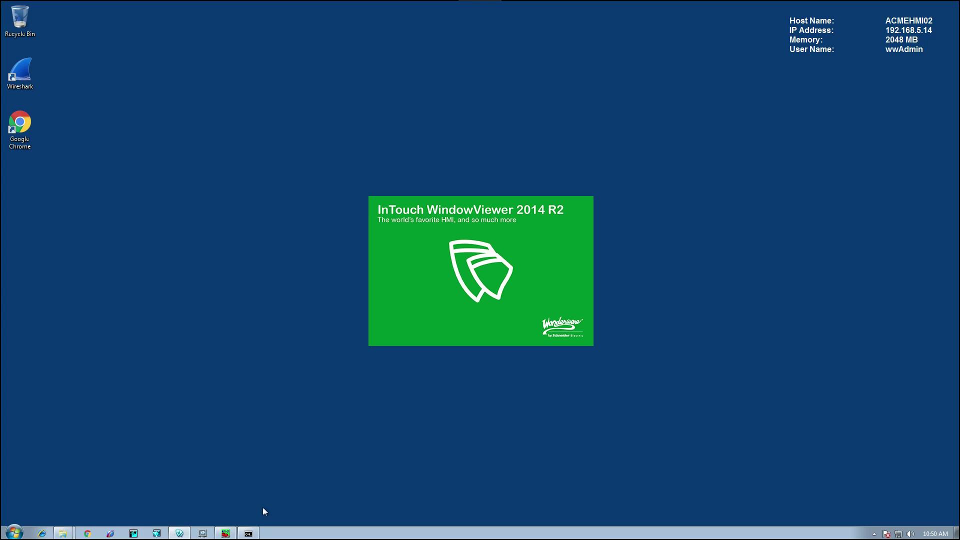
# Ping acmehmi01 from Command Prompt, getting four replies from 192.168.5.12 with 0% loss
pyautogui.click(248, 533)
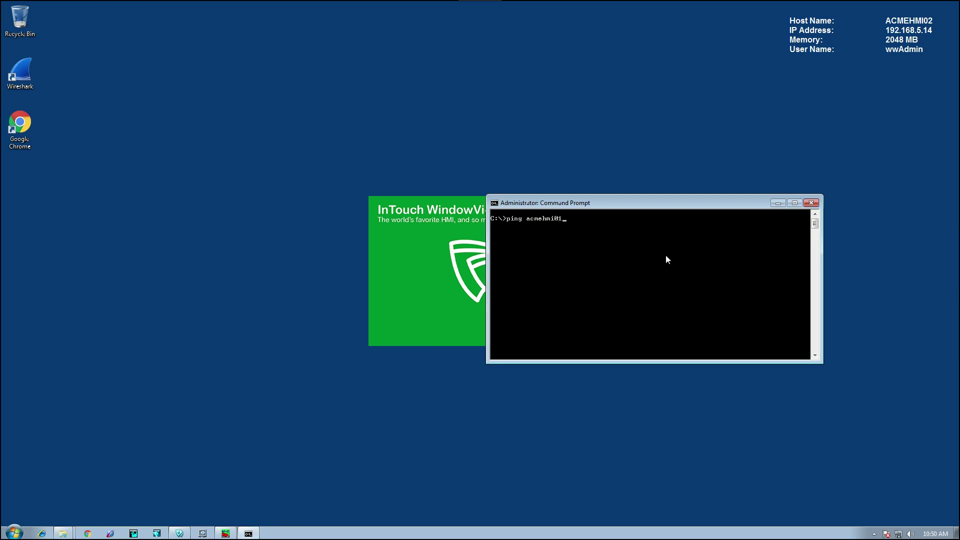
pyautogui.press('Return')
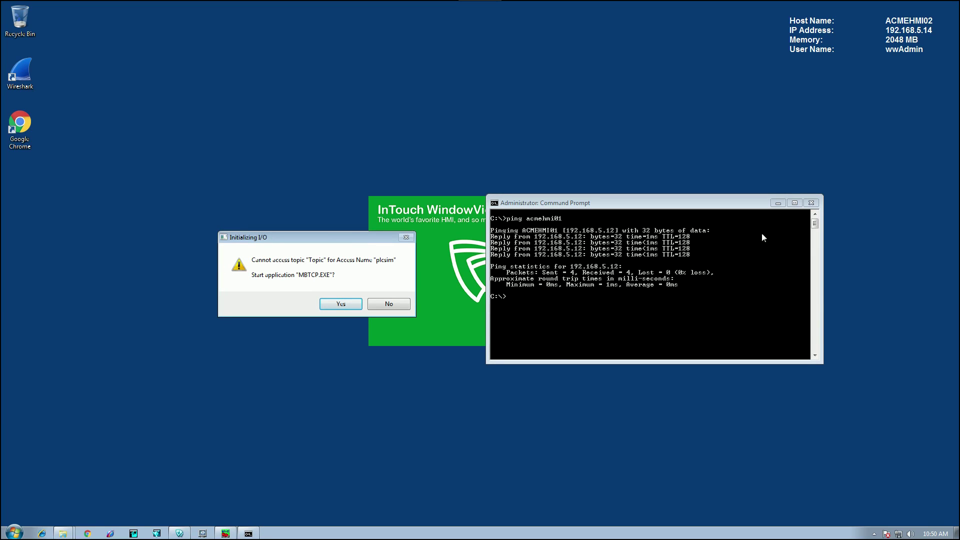
# Decline MBTCP.EXE, allow HISTDATA.EXE, and maximize WindowViewer showing the Mixer100 screen
pyautogui.click(777, 203)
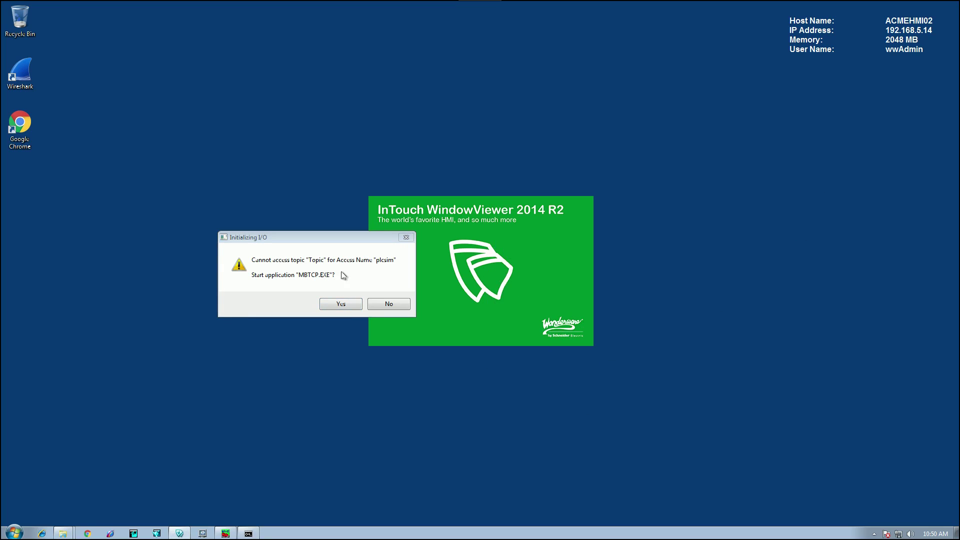
pyautogui.moveTo(278, 235); pyautogui.dragTo(240, 196)
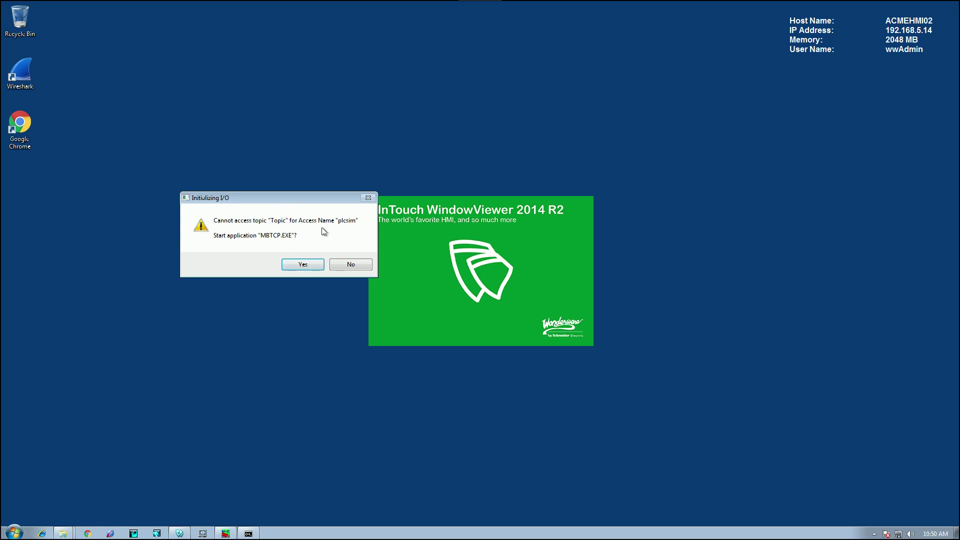
pyautogui.click(349, 266)
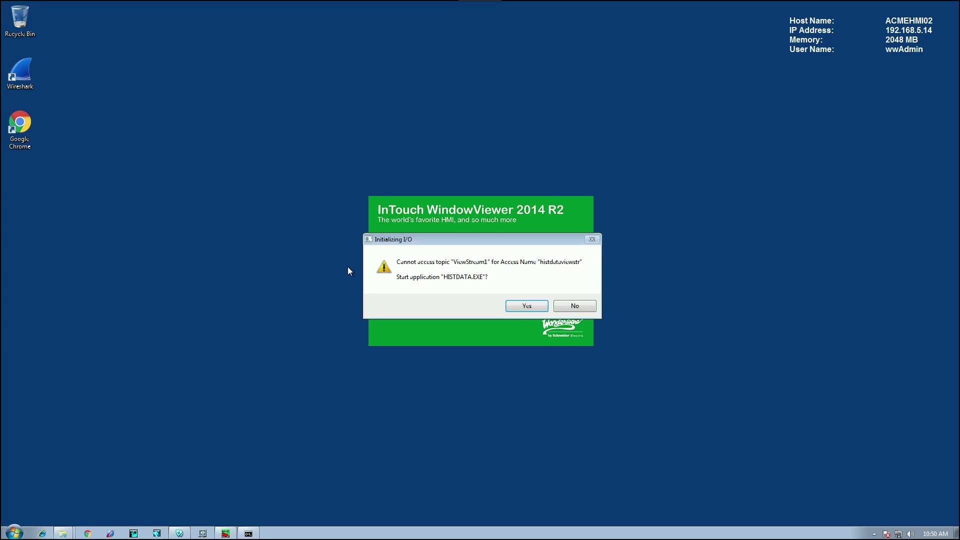
pyautogui.click(531, 308)
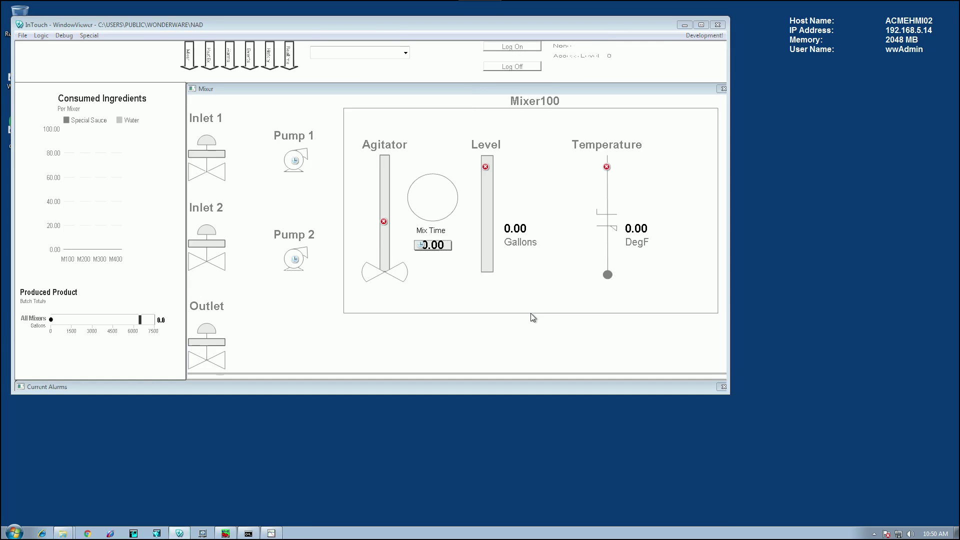
pyautogui.click(701, 24)
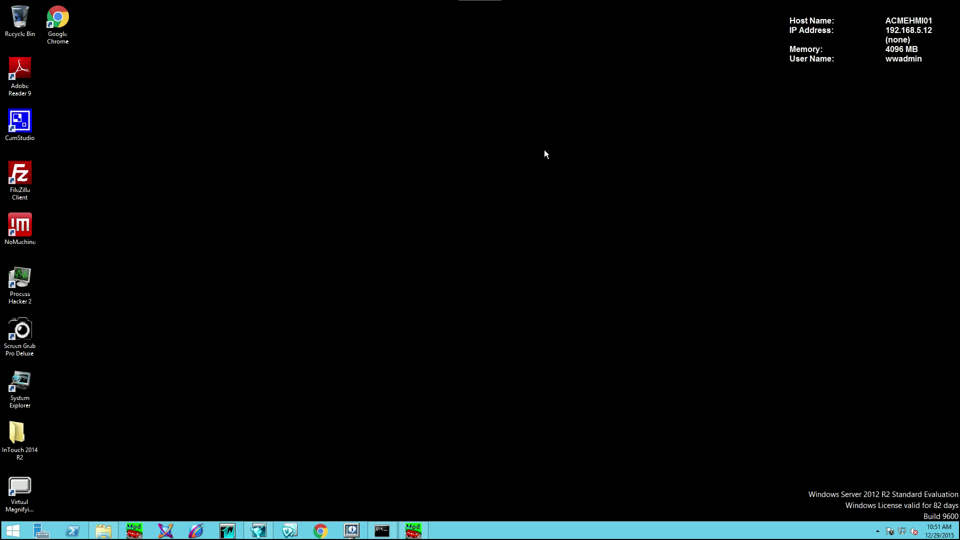
# In WindowMaker Access Names, change PLCSim's application name from MBTCP to DASMBTC
pyautogui.click(258, 530)
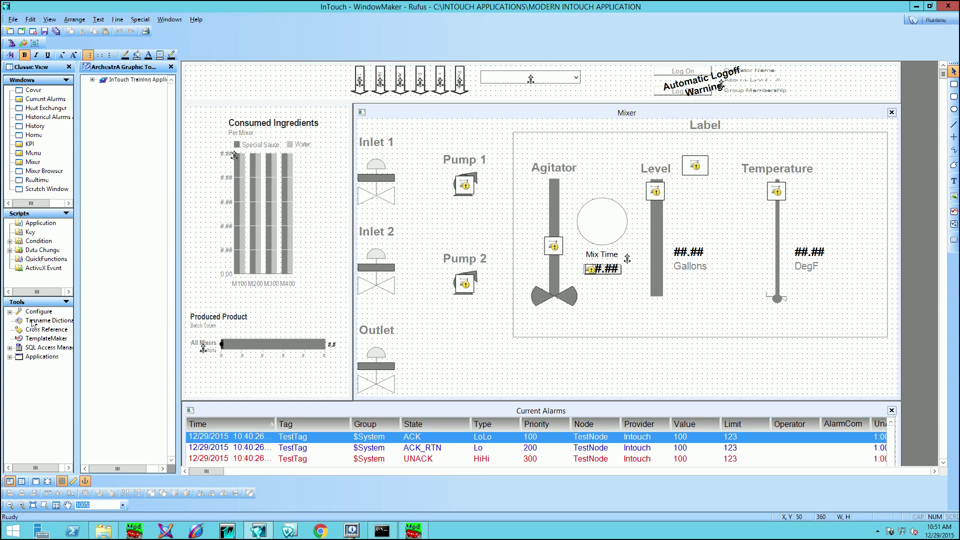
pyautogui.click(10, 311)
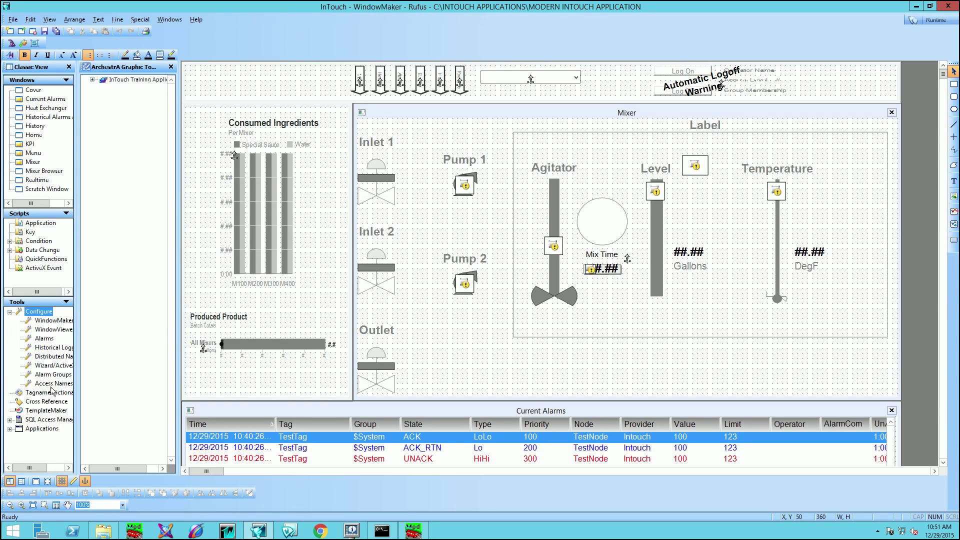
pyautogui.doubleClick(45, 384)
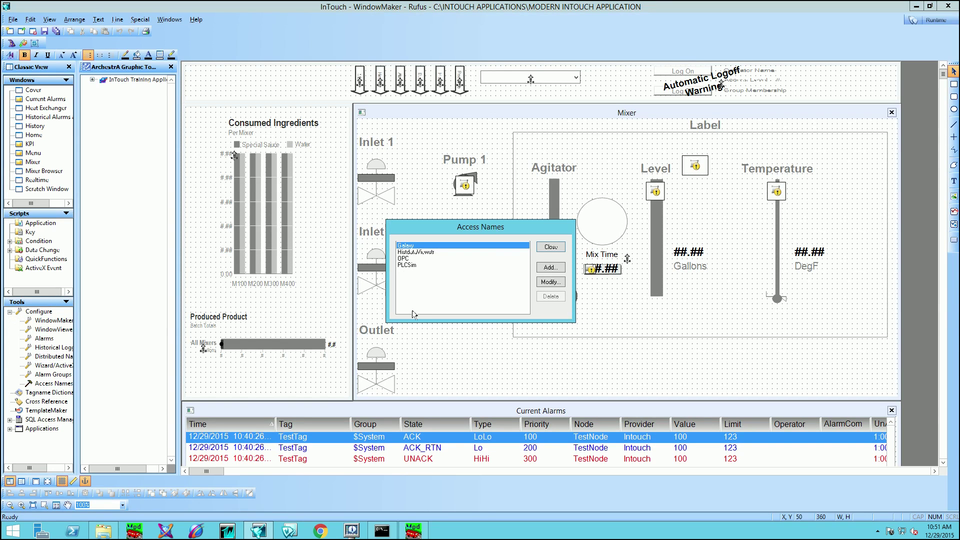
pyautogui.click(407, 270)
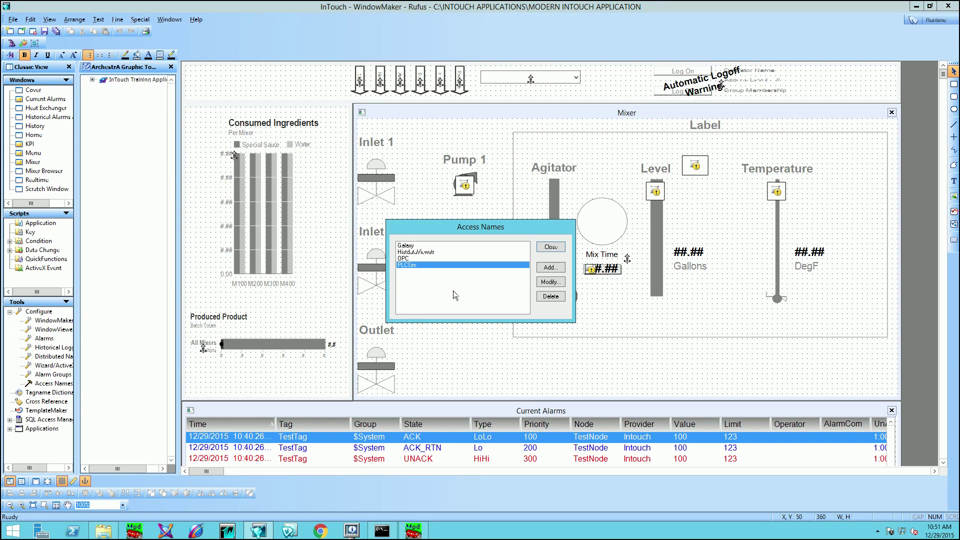
pyautogui.click(551, 283)
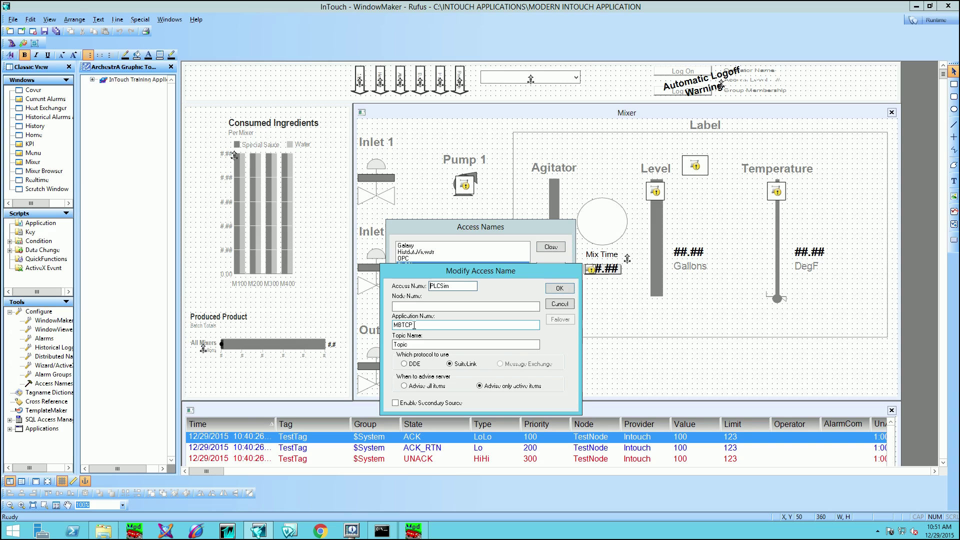
pyautogui.moveTo(414, 325); pyautogui.dragTo(385, 328)
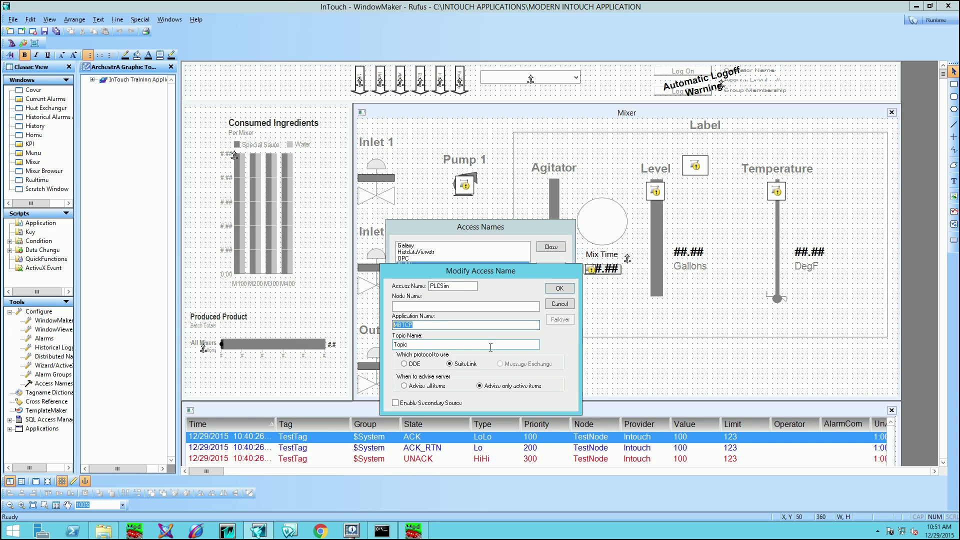
pyautogui.write('DASMBTC')
pyautogui.click(560, 288)
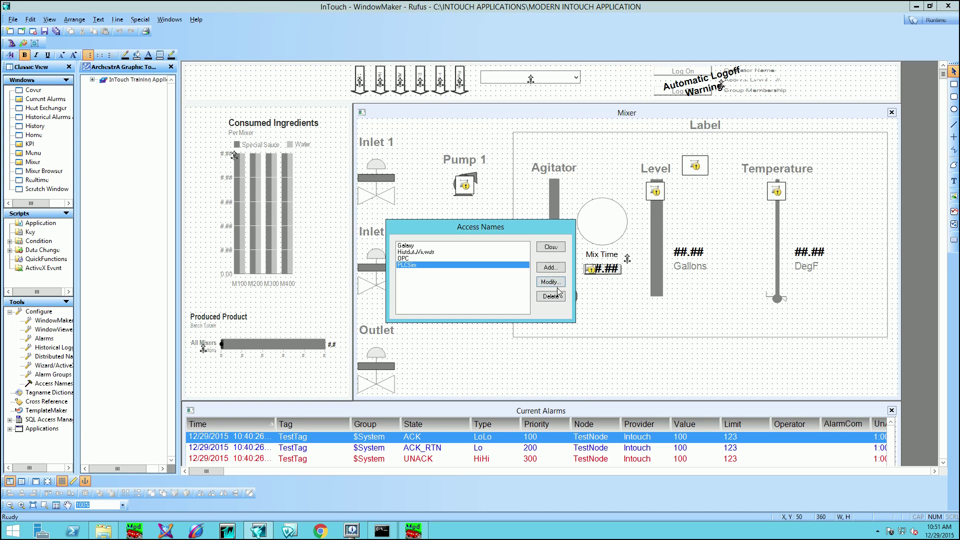
pyautogui.click(550, 247)
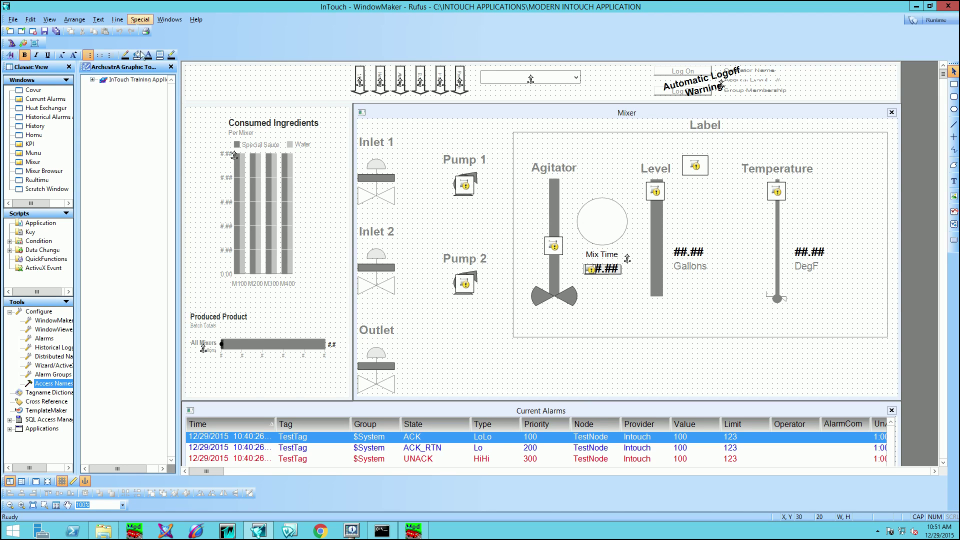
# Run Special > Notify Clients to publish the change, then exit WindowMaker
pyautogui.click(135, 21)
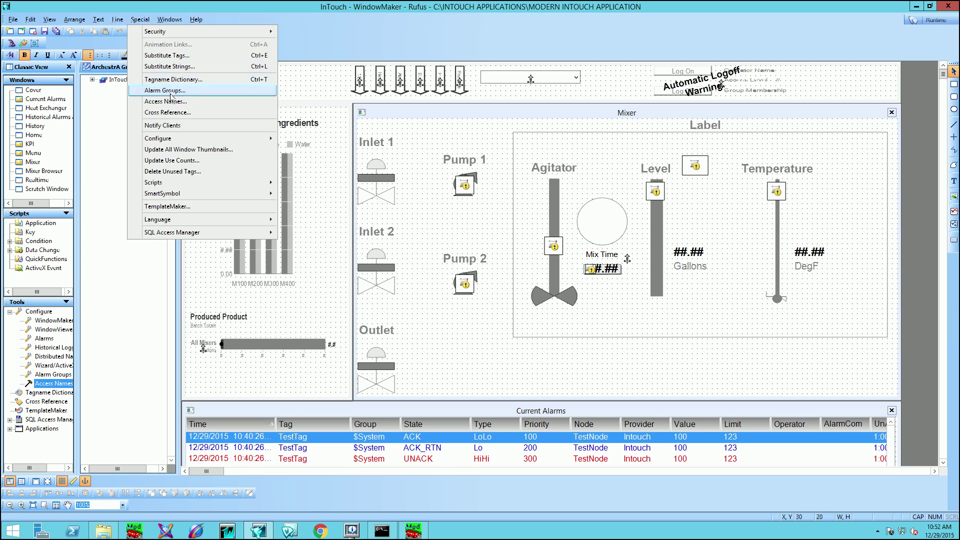
pyautogui.click(165, 126)
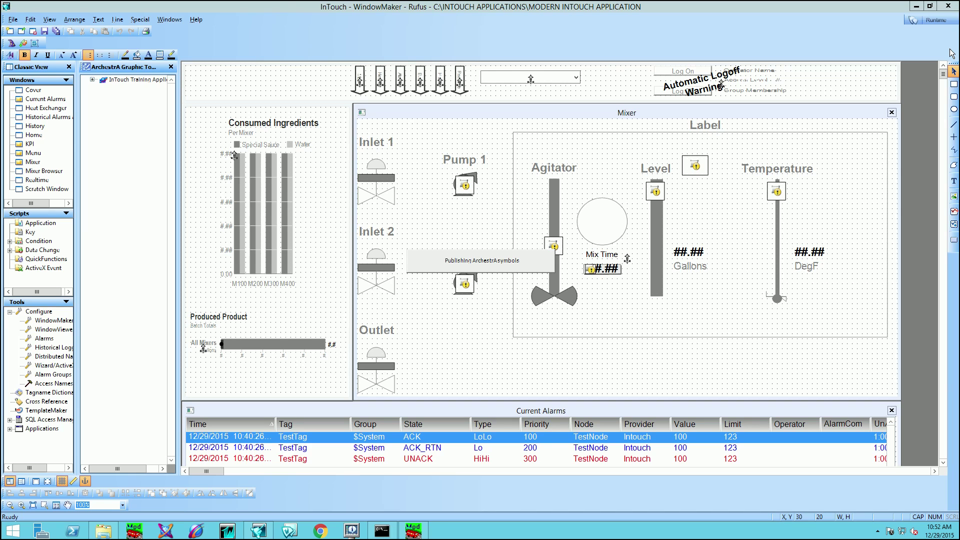
pyautogui.click(13, 20)
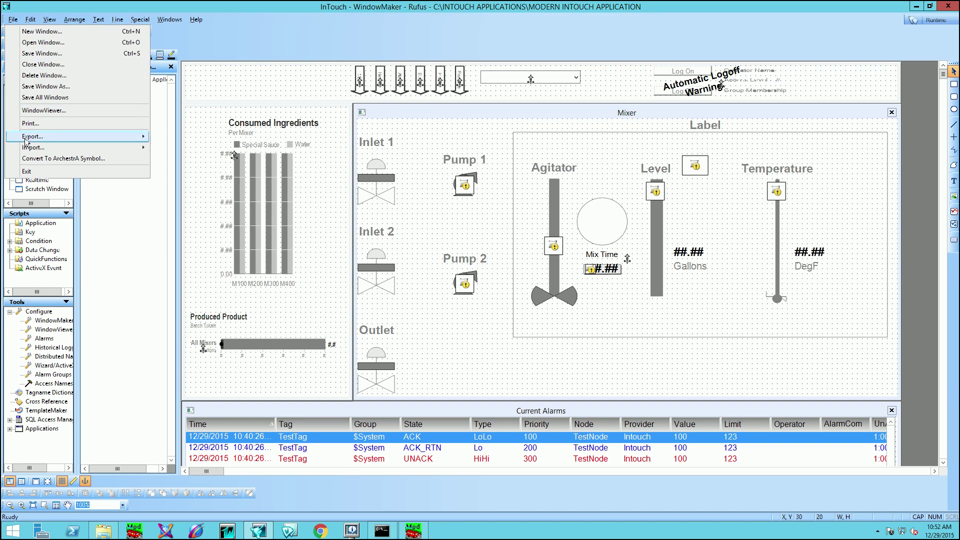
pyautogui.click(27, 172)
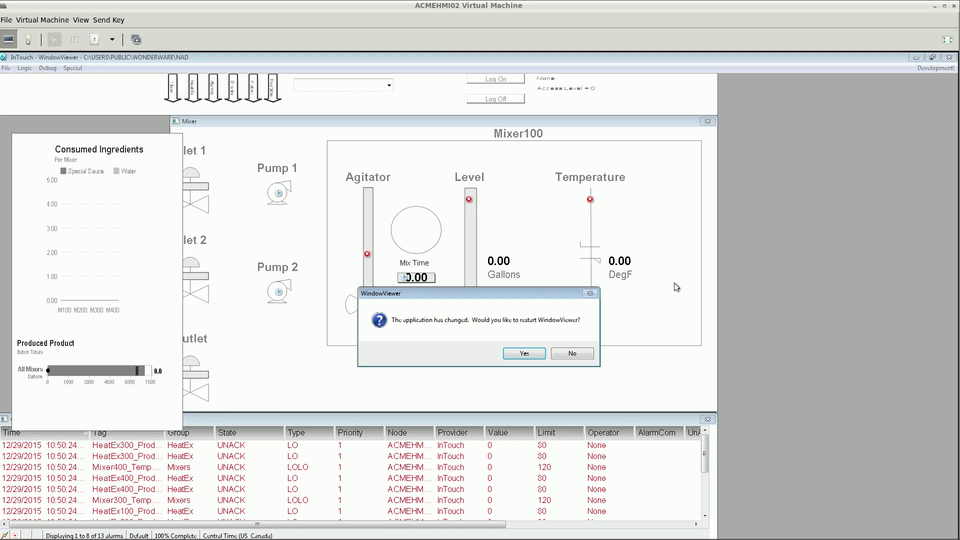
# Accept the 'application has changed' prompt to restart WindowViewer on ACMEHMI02
pyautogui.moveTo(529, 293); pyautogui.dragTo(465, 178)
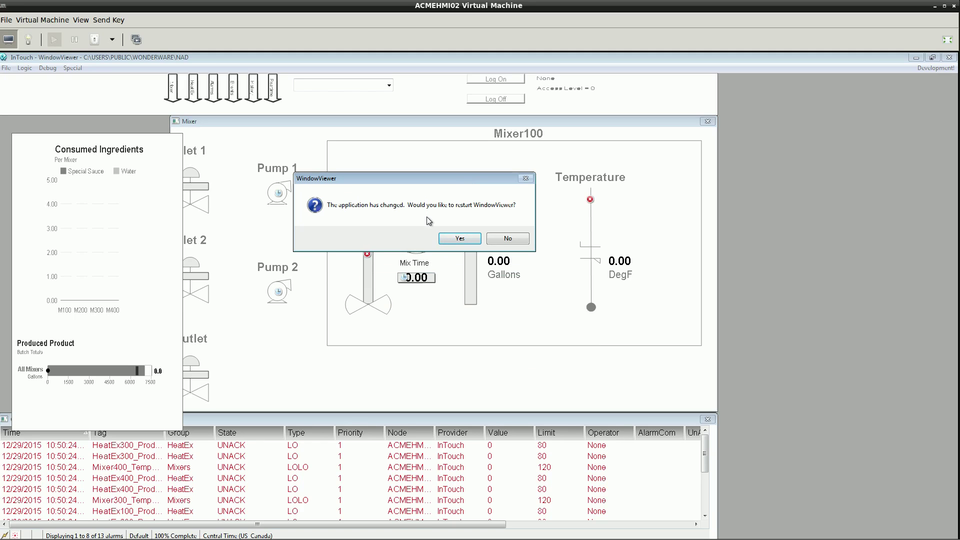
pyautogui.click(460, 239)
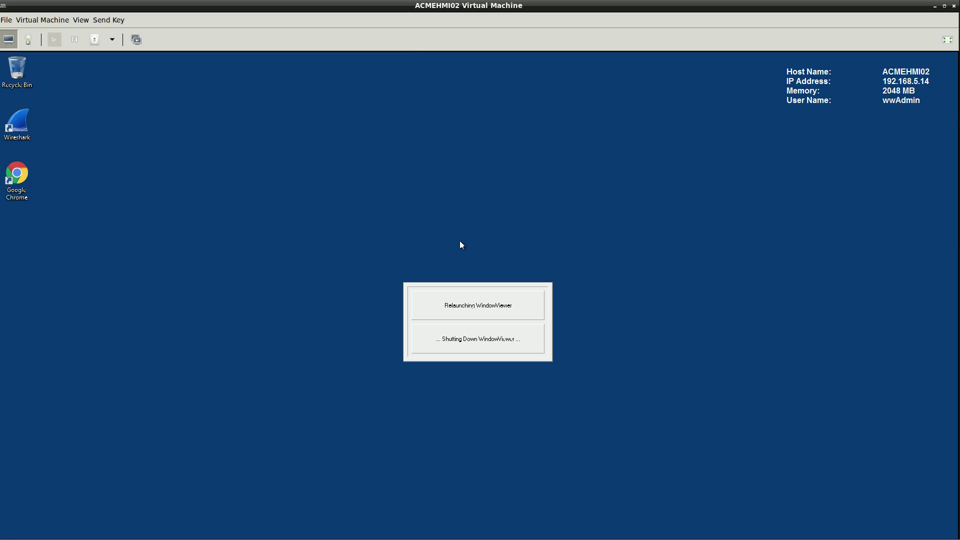